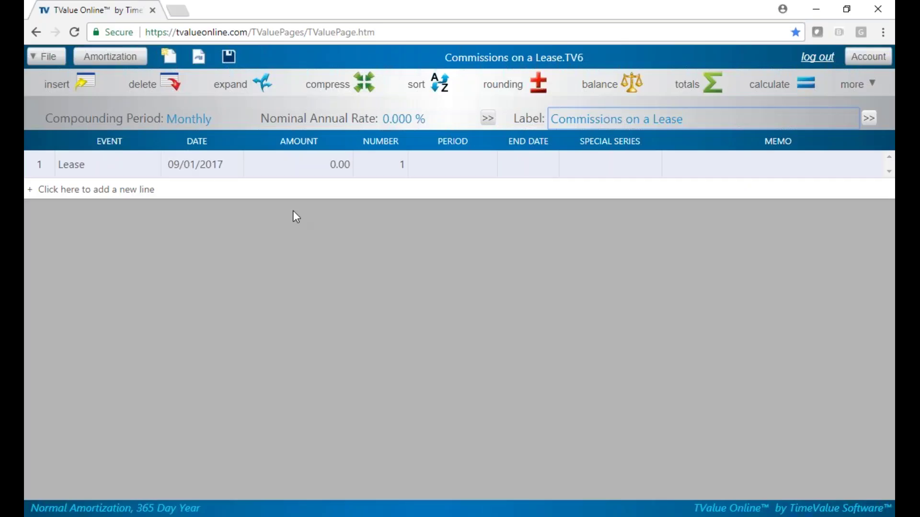
# Step: Enter a 100,000.00 lease amount at a 9% nominal annual rate and add a second line
pyautogui.click(295, 163)
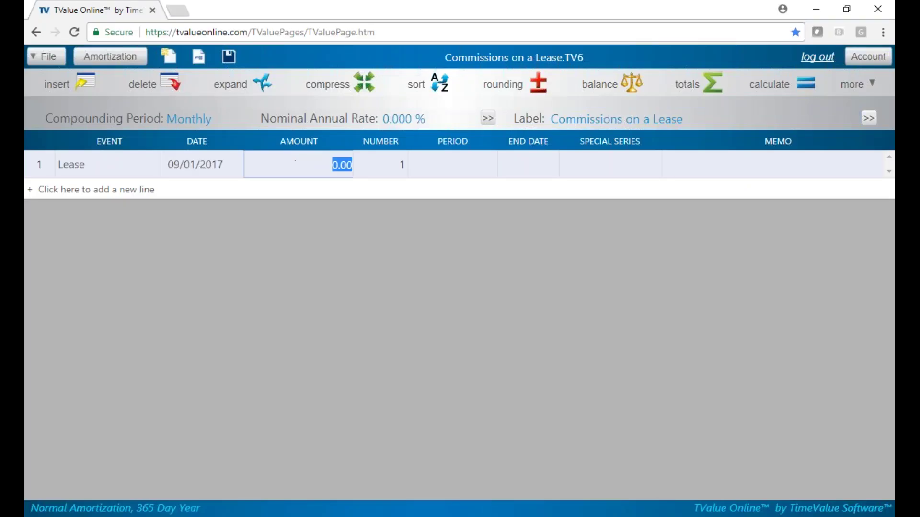
pyautogui.write('100,000')
pyautogui.press('Tab')
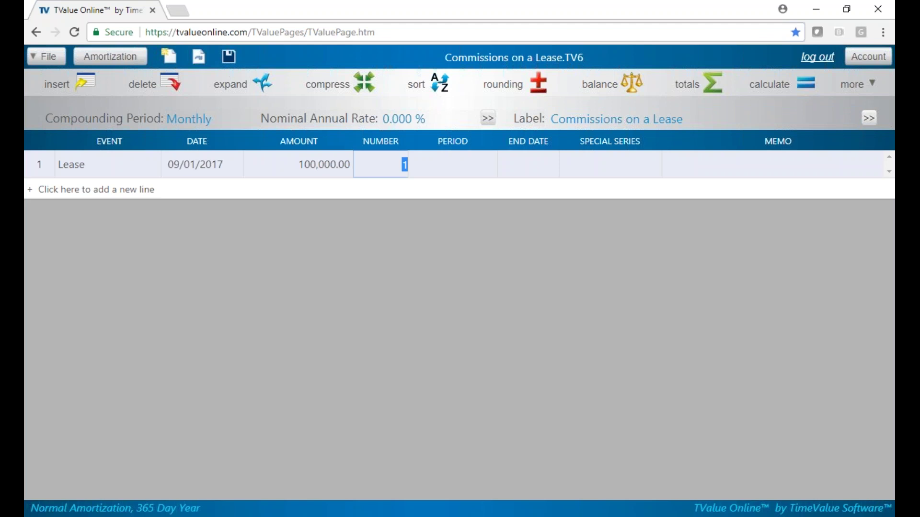
pyautogui.click(391, 118)
pyautogui.write('9')
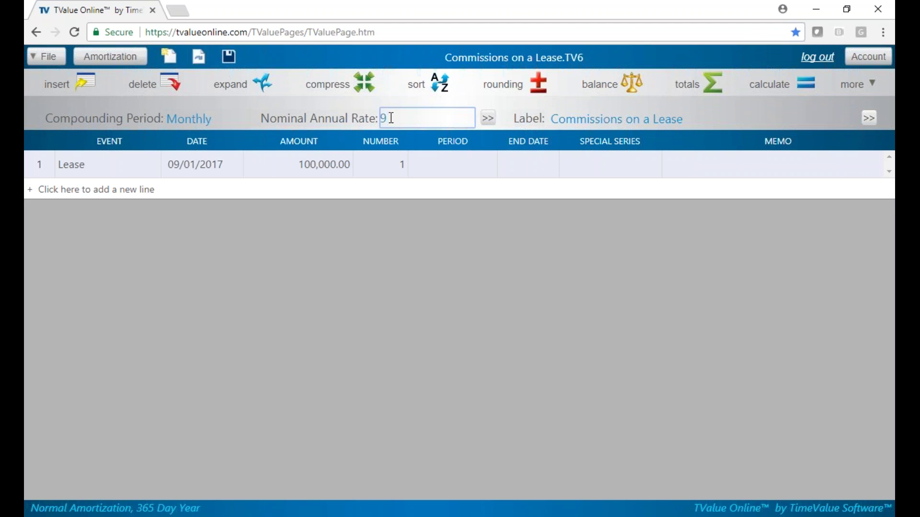
pyautogui.click(146, 190)
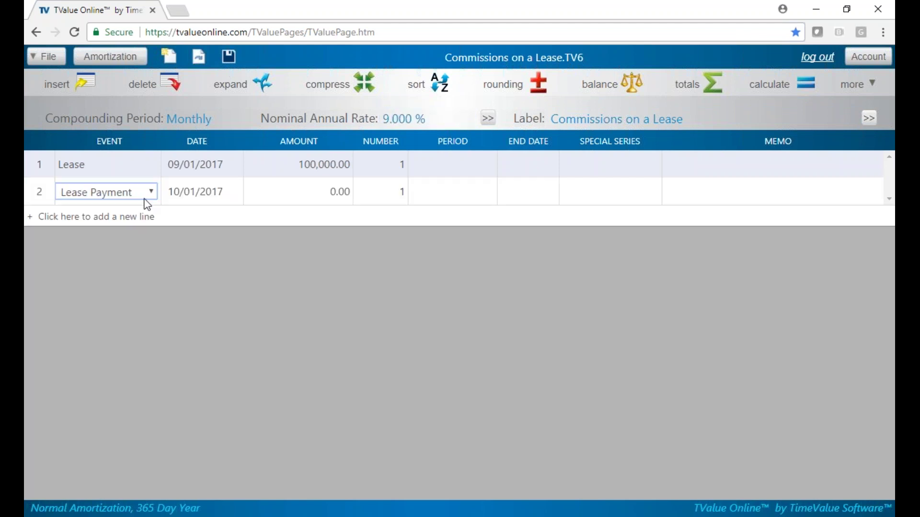
# Step: Make the second line a 2.000x payment dated 09/01/2017
pyautogui.click(204, 191)
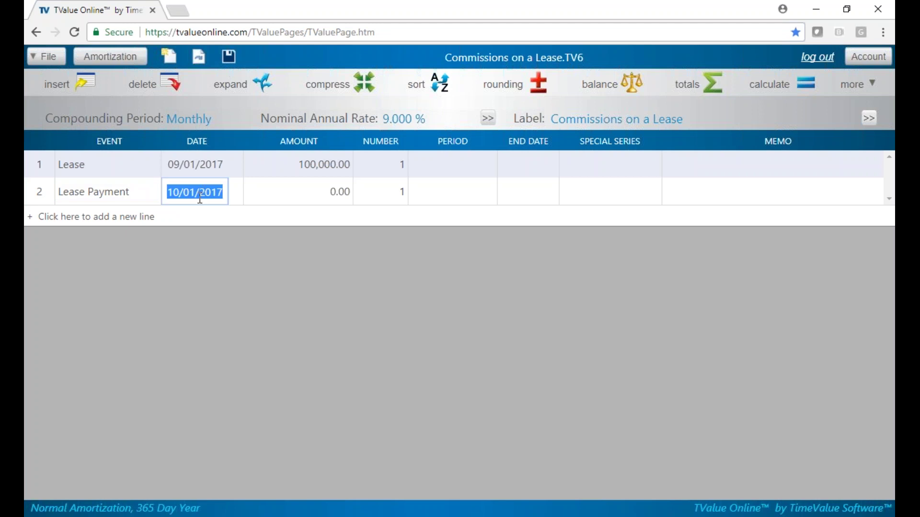
pyautogui.write('09/01/2017')
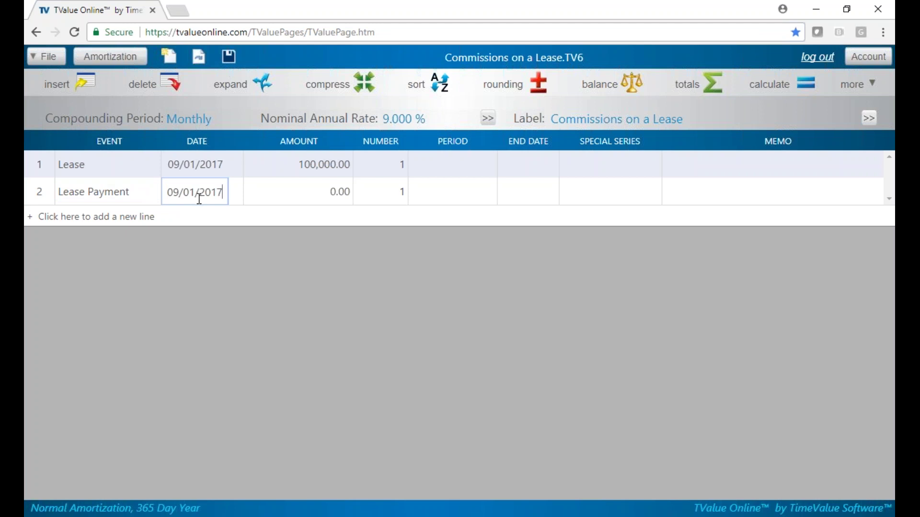
pyautogui.press('Tab')
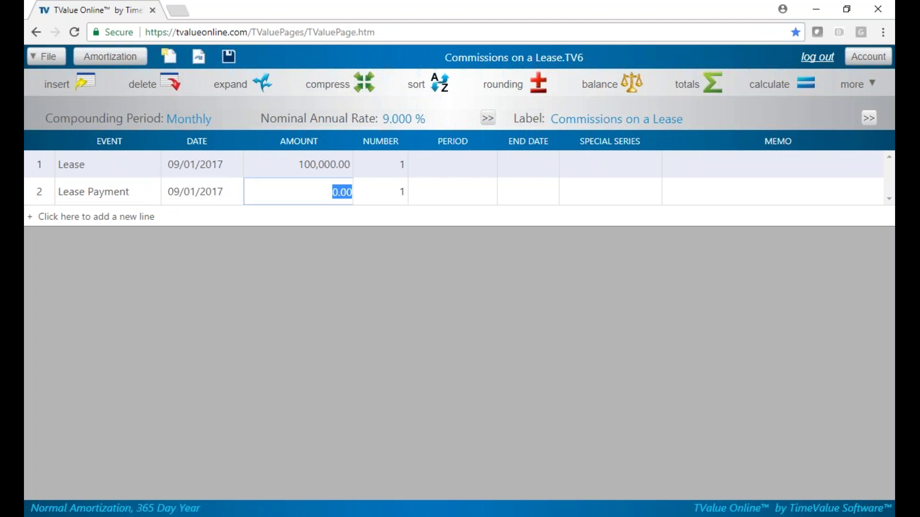
pyautogui.write('2x')
pyautogui.press('Tab')
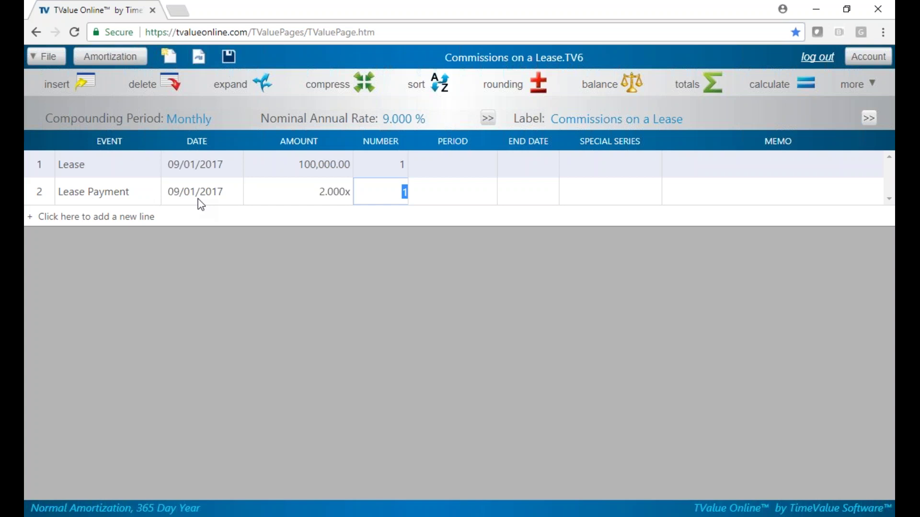
# Step: Add 58 Unknown monthly lease payments from 10/01/2017, followed by a fourth line
pyautogui.press('Return')
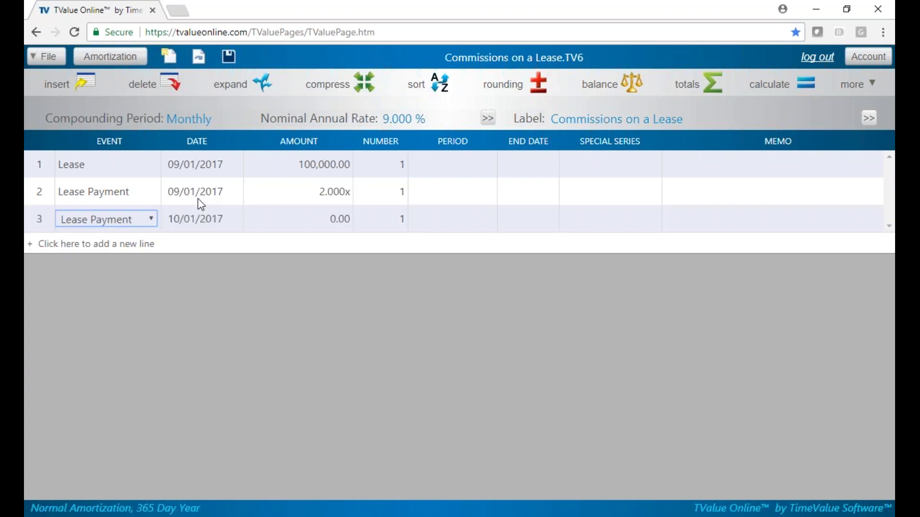
pyautogui.press('Tab')
pyautogui.press('Tab')
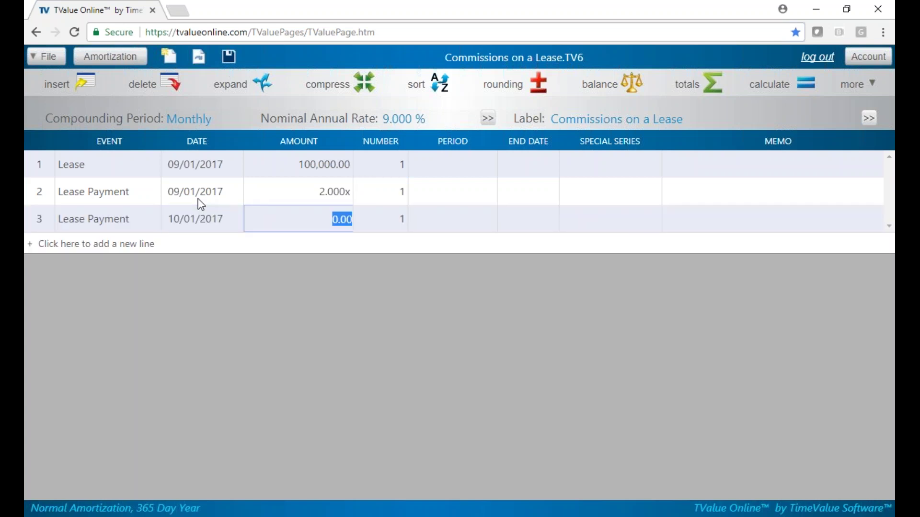
pyautogui.press('u')
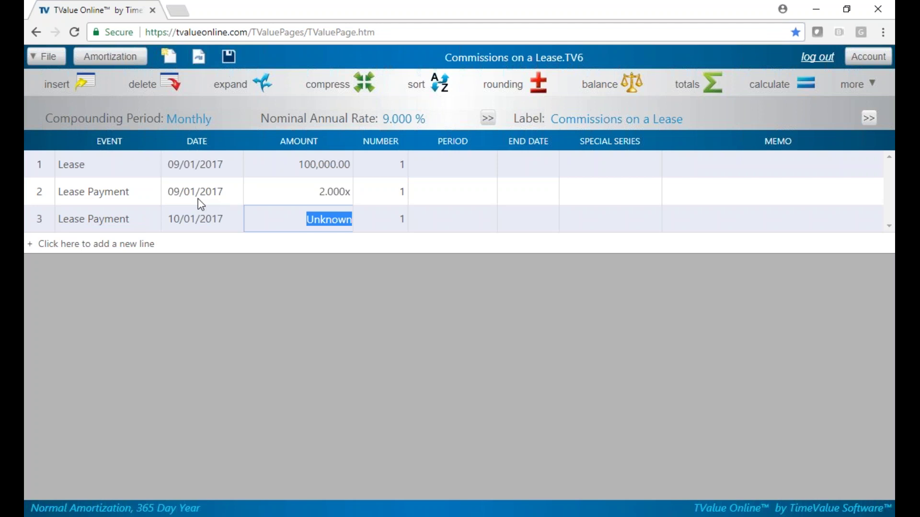
pyautogui.press('Tab')
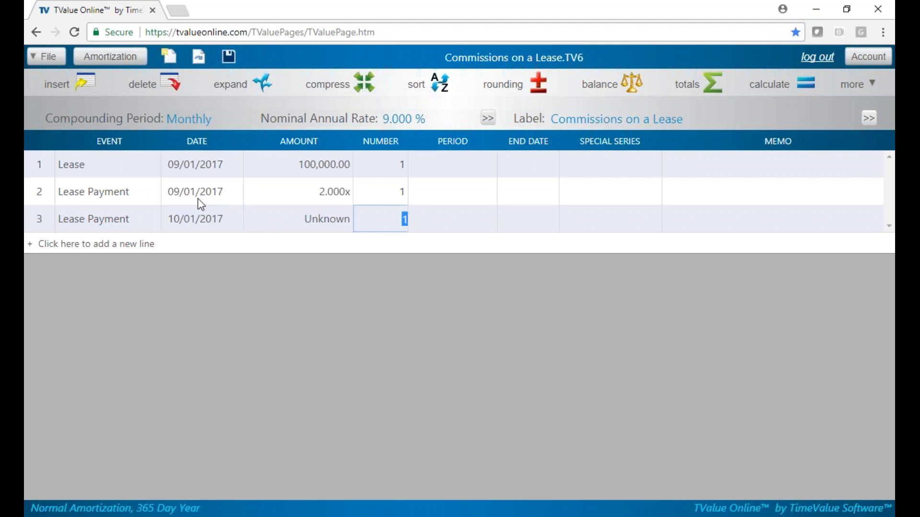
pyautogui.write('58')
pyautogui.press('Tab')
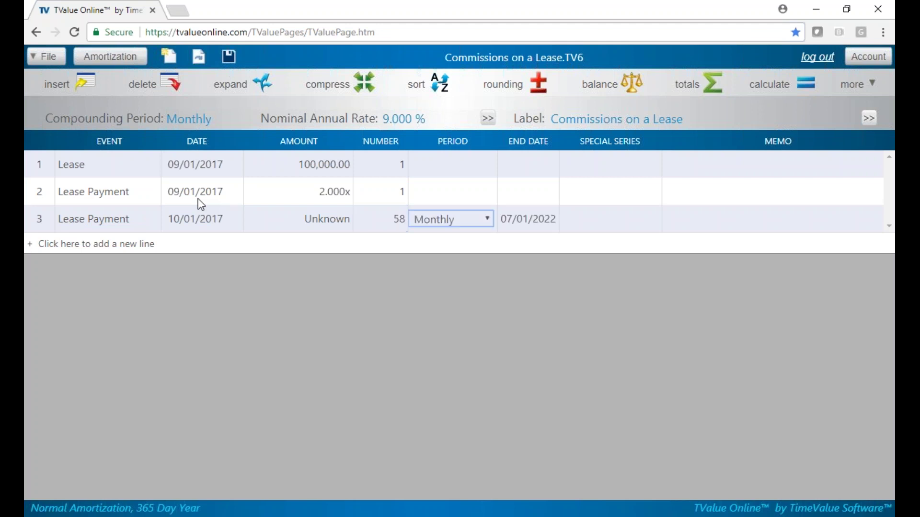
pyautogui.press('Tab')
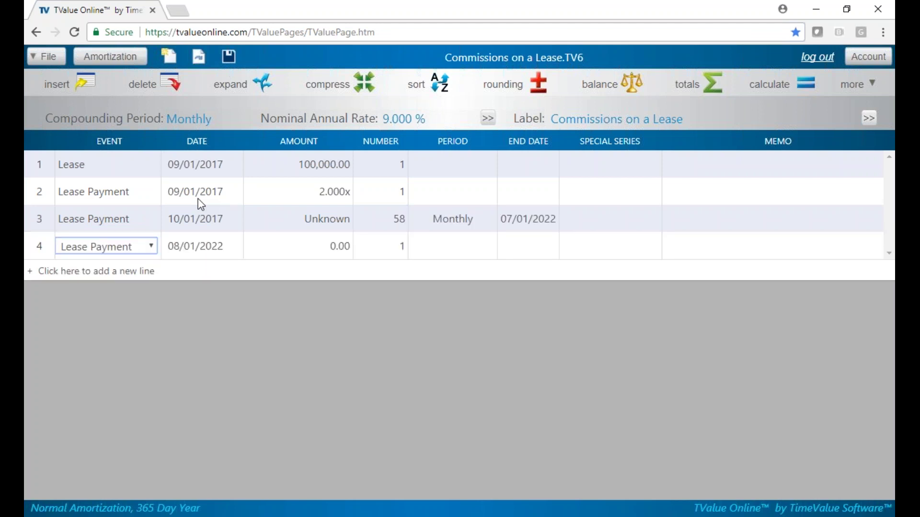
# Step: Make the fourth line a 10,000.00 Residual on 09/01/2022 and solve for payments of 3,829.44 and 1,914.72
pyautogui.press('r')
pyautogui.press('Tab')
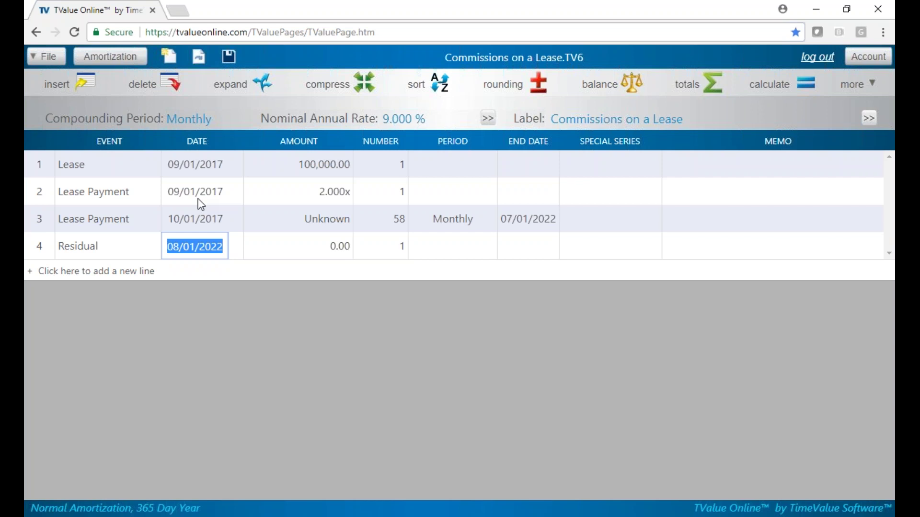
pyautogui.press('+')
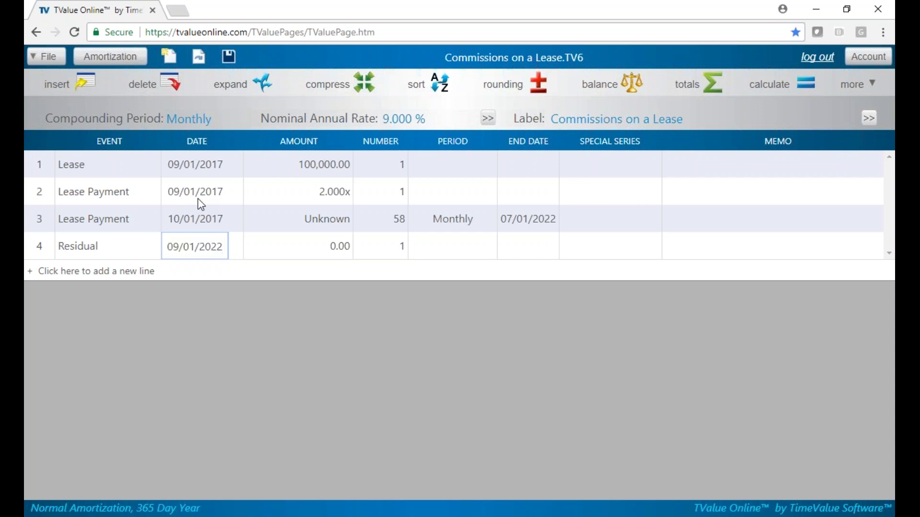
pyautogui.press('Tab')
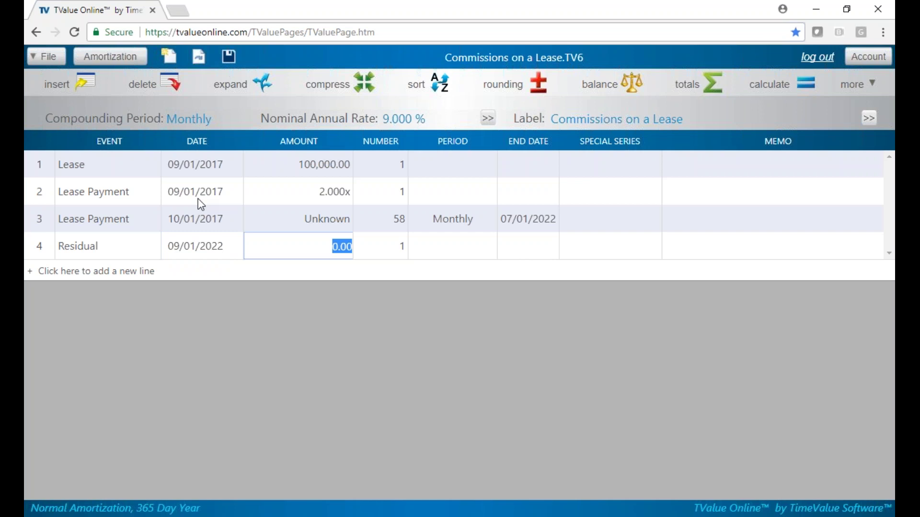
pyautogui.write('10,000')
pyautogui.click(775, 81)
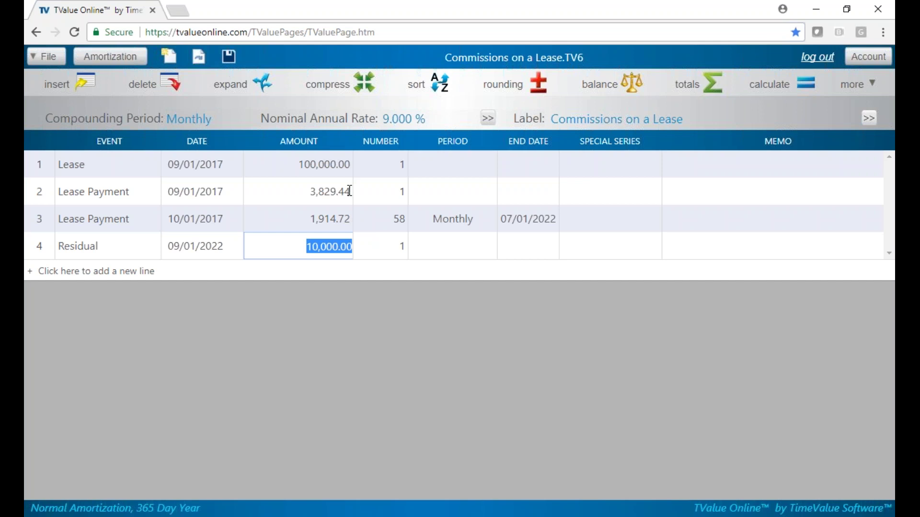
# Step: Insert an Unknown-amount Commission line on 09/01/2017 above the advance payment, and enter a 6% rate
pyautogui.click(40, 193)
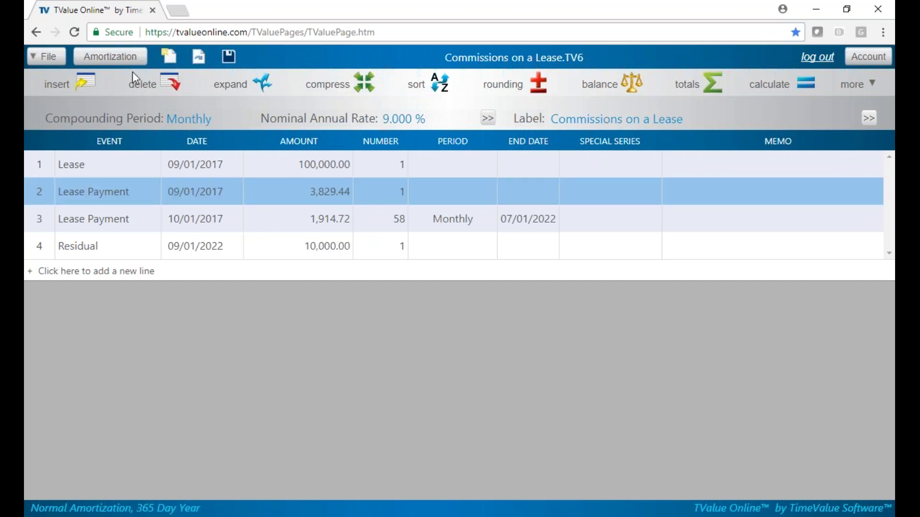
pyautogui.click(66, 86)
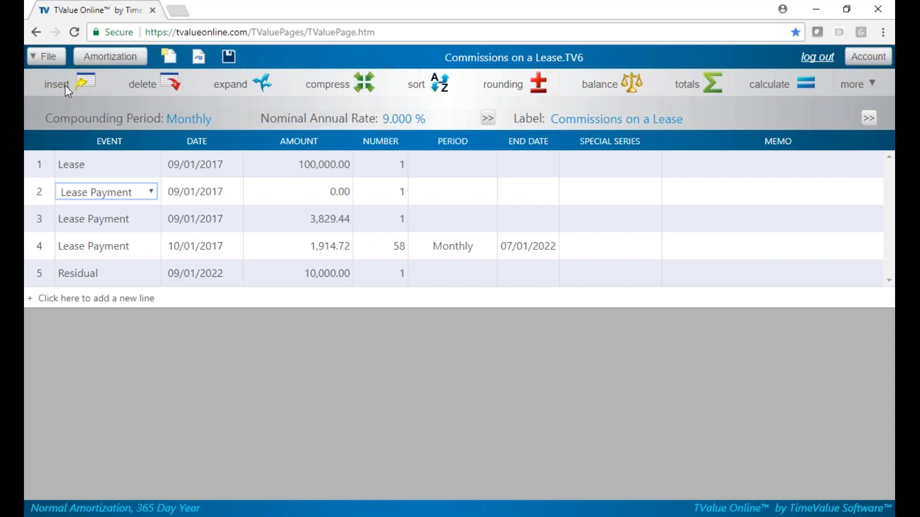
pyautogui.press('c')
pyautogui.click(312, 194)
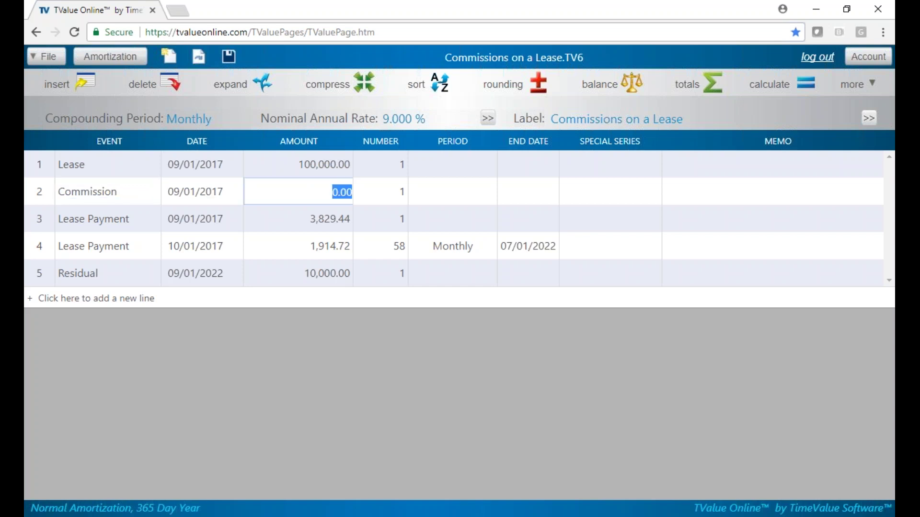
pyautogui.press('u')
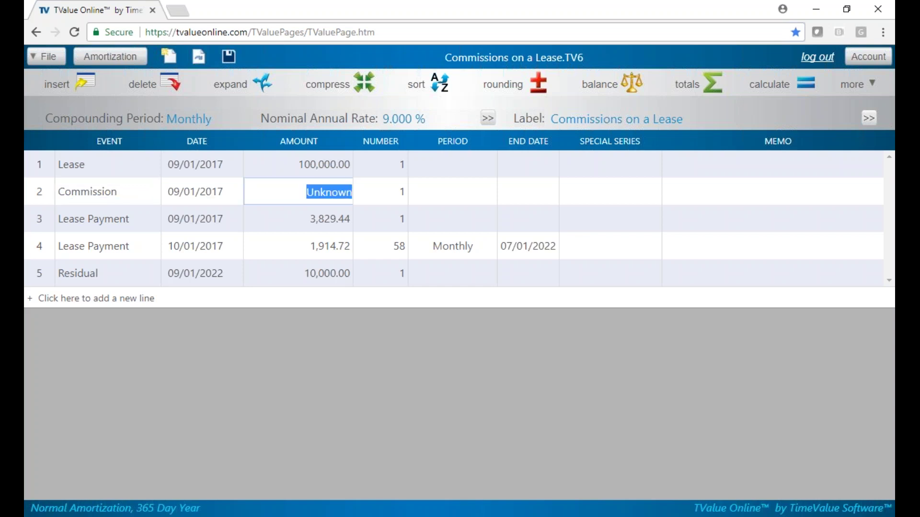
pyautogui.click(393, 120)
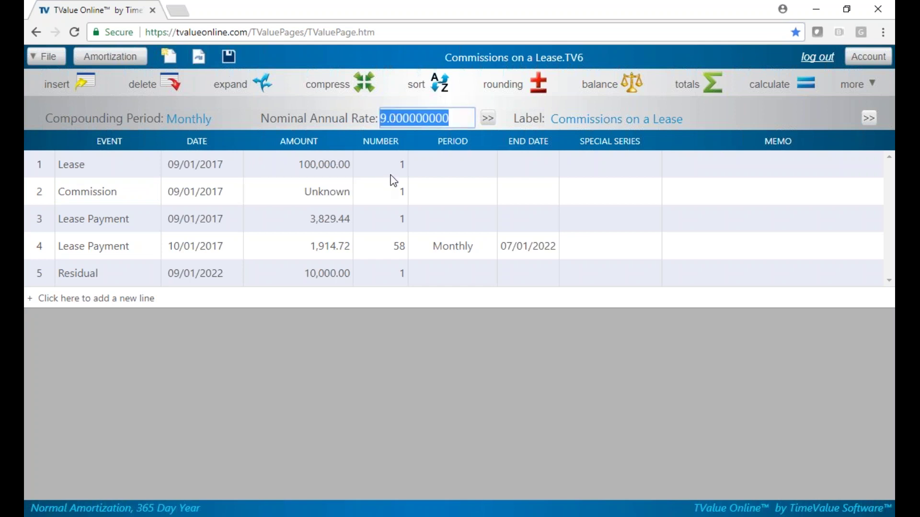
pyautogui.write('6')
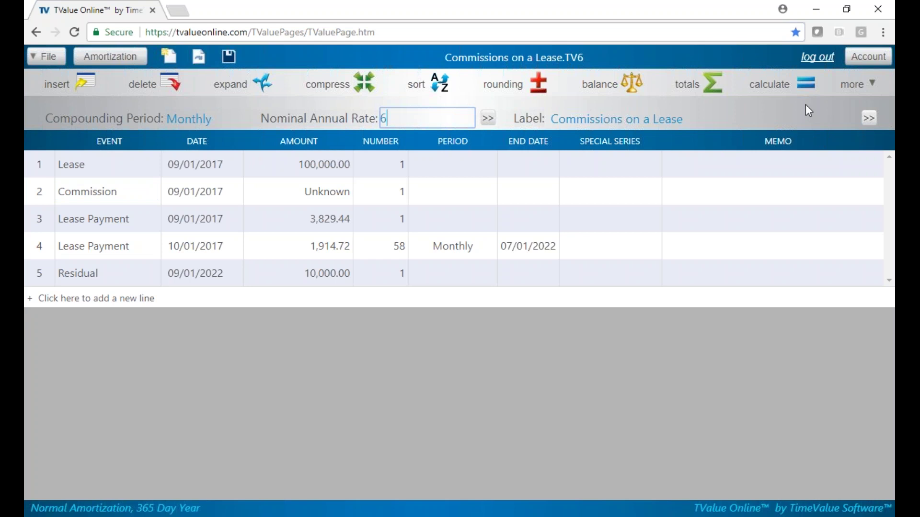
# Step: Recalculate the schedule at 6% to solve the commission as 7,437.04
pyautogui.click(773, 85)
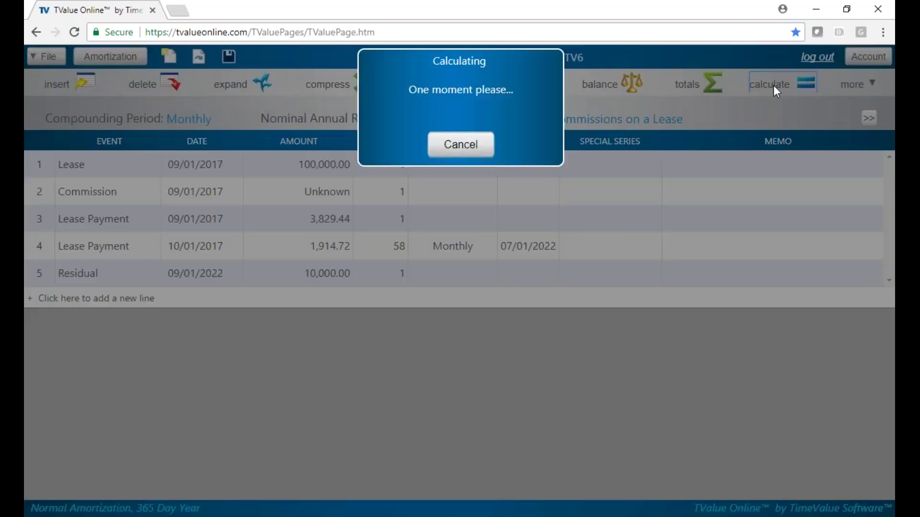